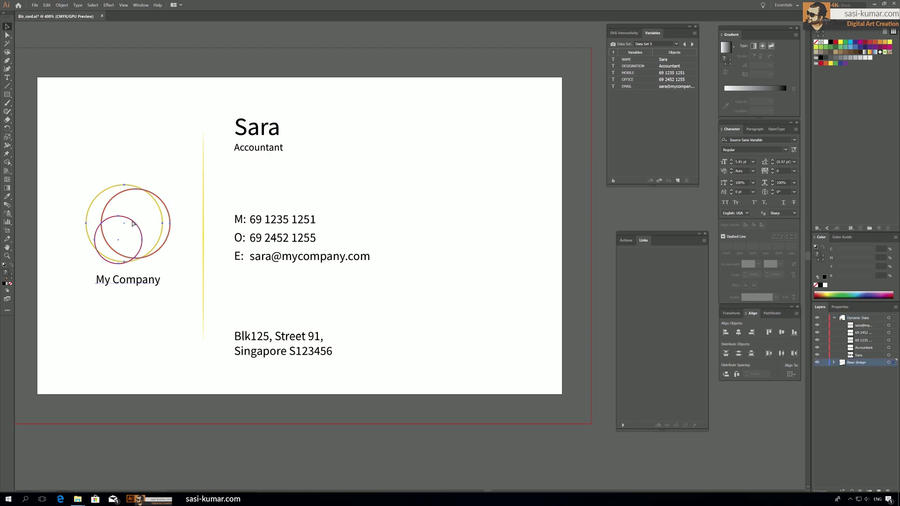
Paste a copy of the company logo and place it as a small version in the card's upper-right corner.
key(ctrl+v)
drag(451, 204, 532, 121)
click(549, 219)
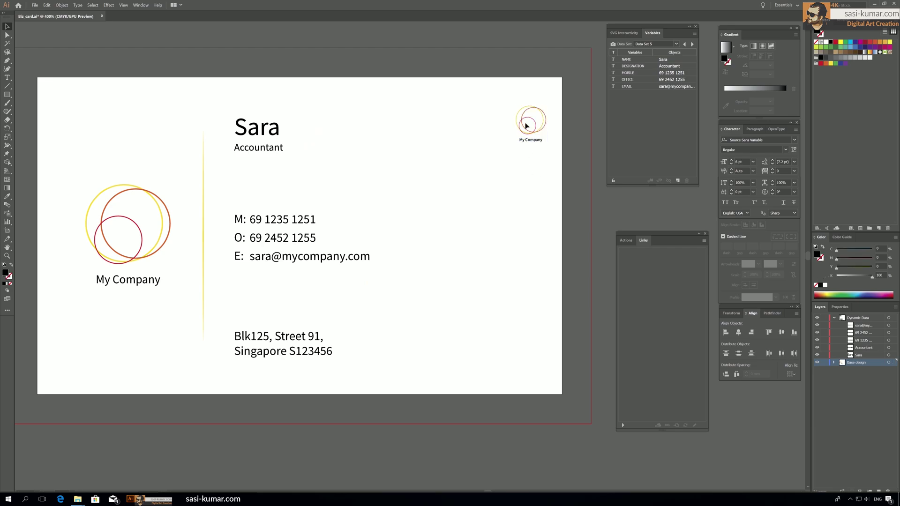
Move the small logo group into the Dynamic Data layer and rename it LOGO2.
click(535, 126)
drag(893, 363, 894, 357)
double_click(861, 355)
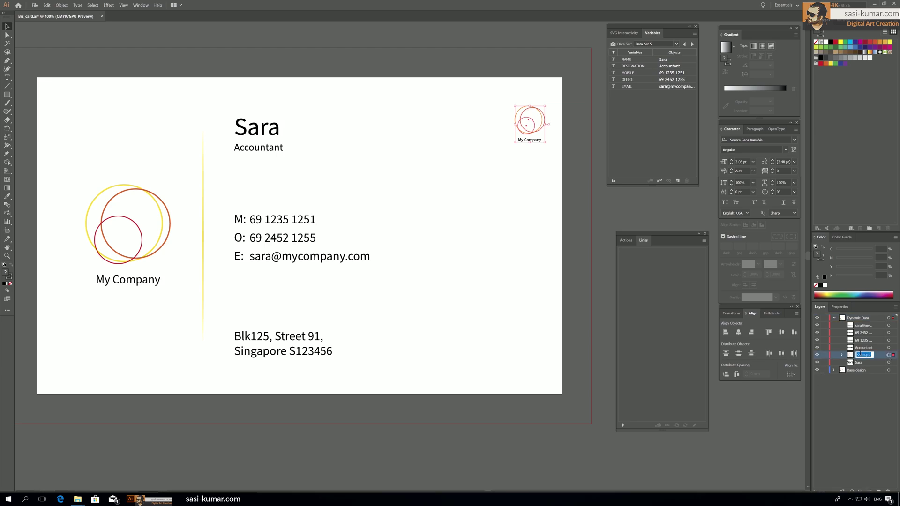
text(logo)
key(BackSpace)
key(BackSpace)
text(LOGO)
click(878, 434)
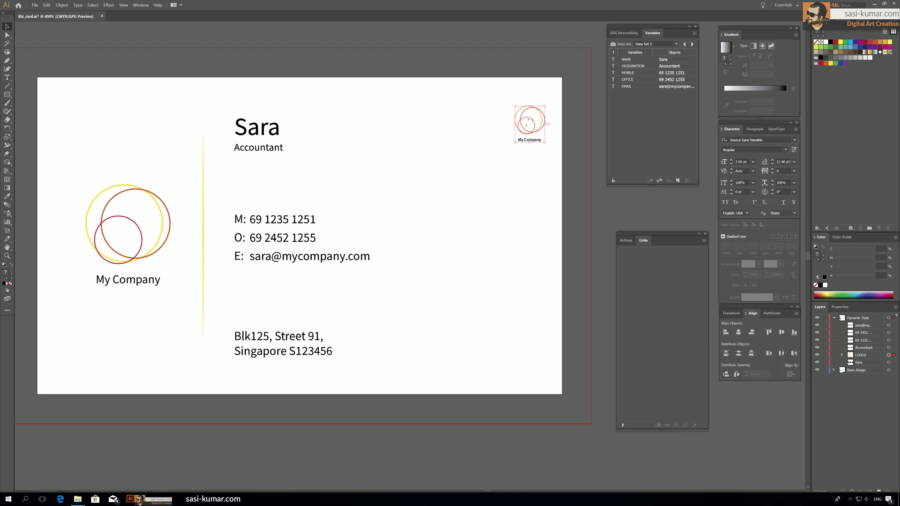
Launch Excel and open the recent file Contacts.csv from the BIZ-TUT folder.
key(super)
text(ex)
key(Escape)
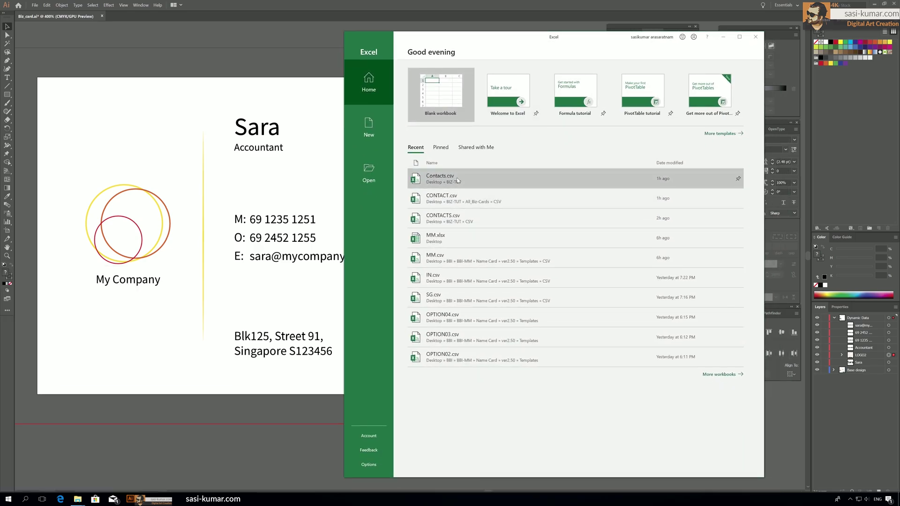
click(441, 177)
Adjust the column widths of the contact table and enter the header LOGO2 in cell F1.
drag(376, 107, 621, 107)
drag(509, 107, 515, 105)
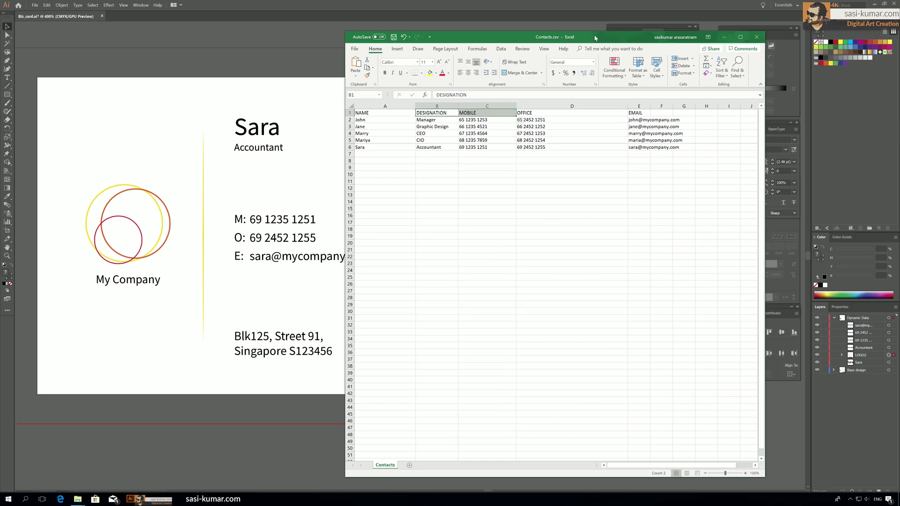
drag(591, 37, 616, 29)
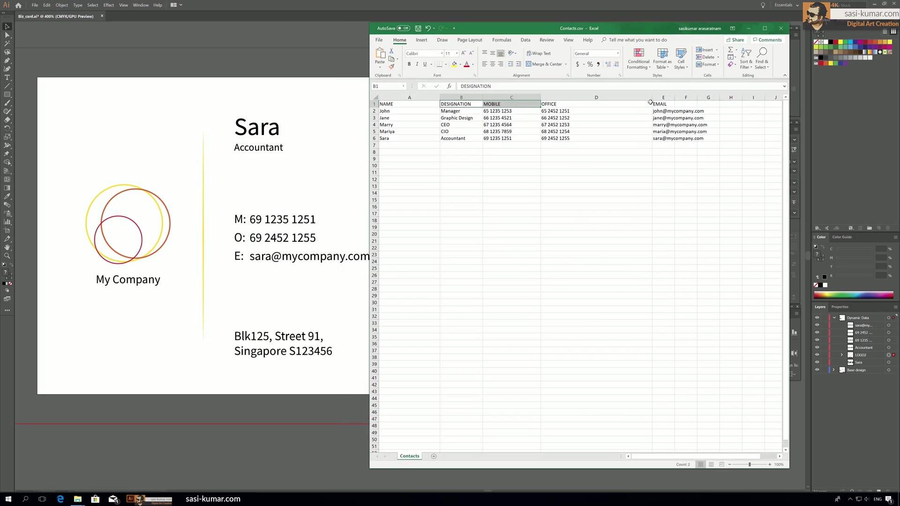
drag(652, 99, 722, 99)
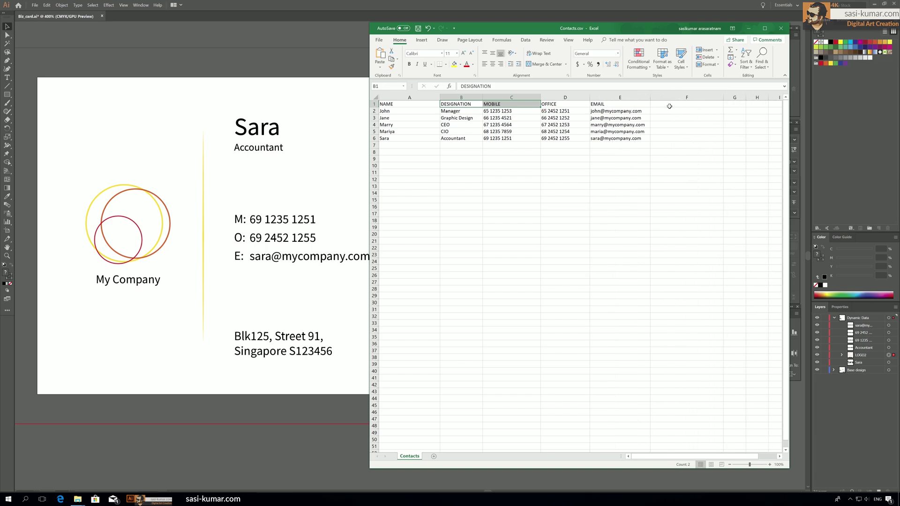
click(671, 105)
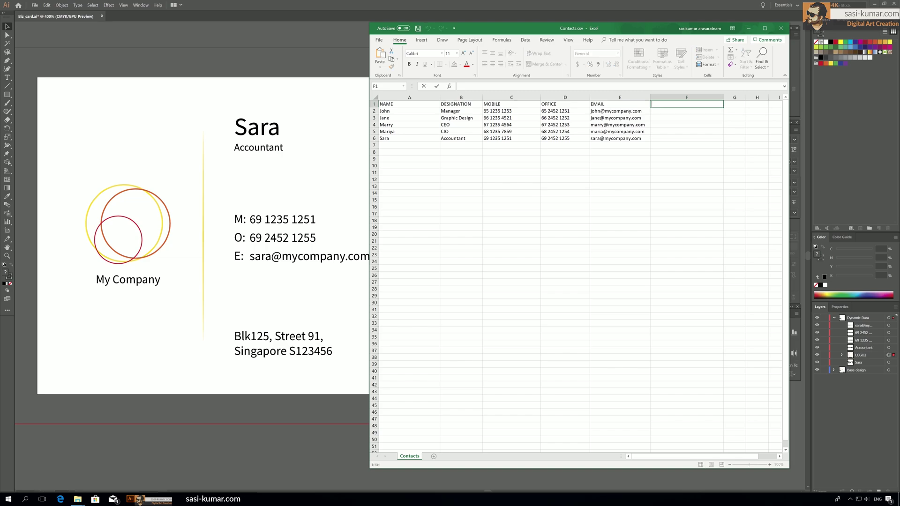
text(LOGO2)
key(Return)
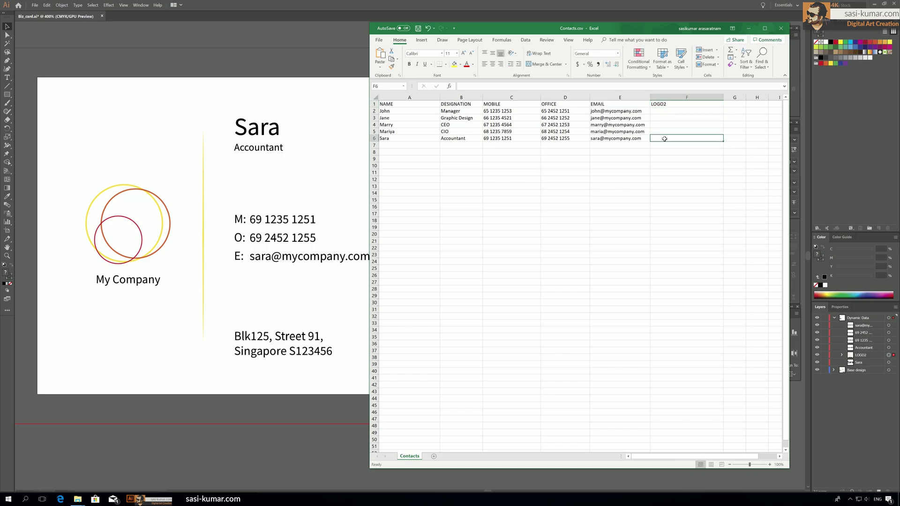
Prefix the header in cell F1 with a hash sign so it reads #LOGO2.
drag(646, 32, 306, 267)
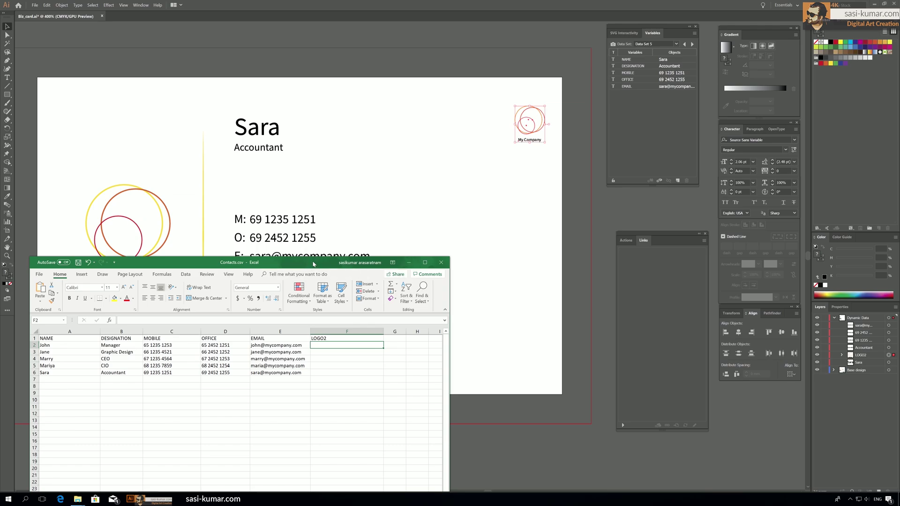
drag(313, 263, 340, 162)
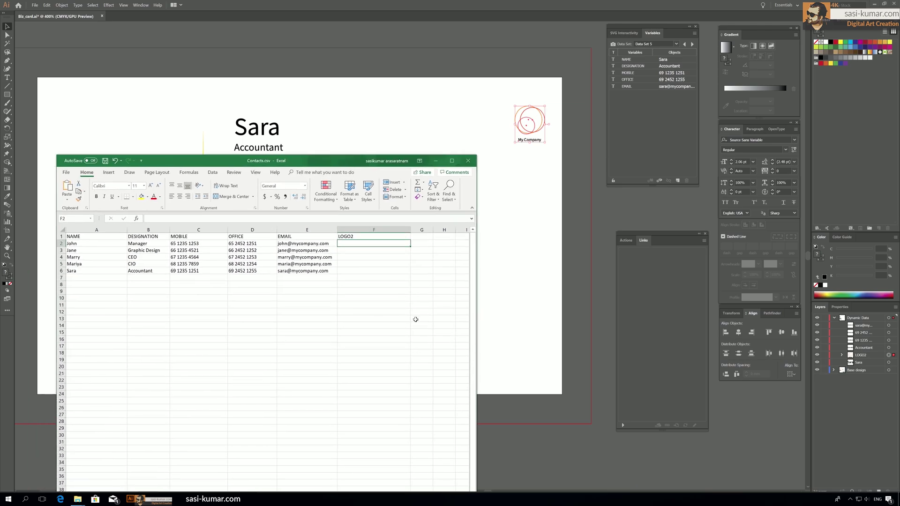
drag(334, 162, 334, 149)
double_click(339, 223)
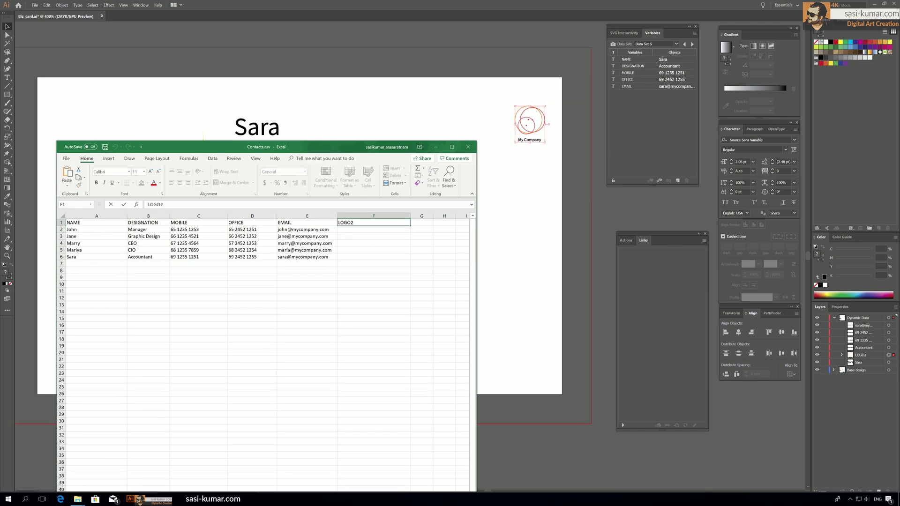
text(#)
click(351, 258)
click(341, 223)
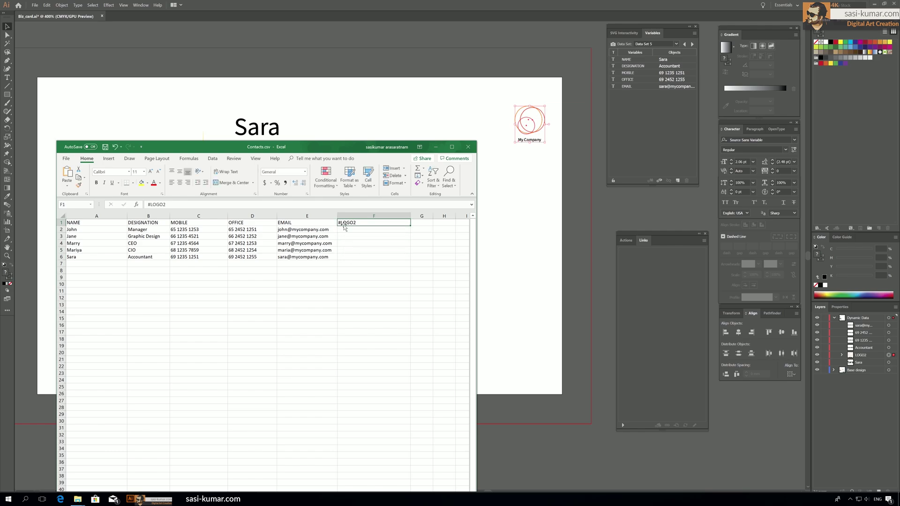
double_click(339, 223)
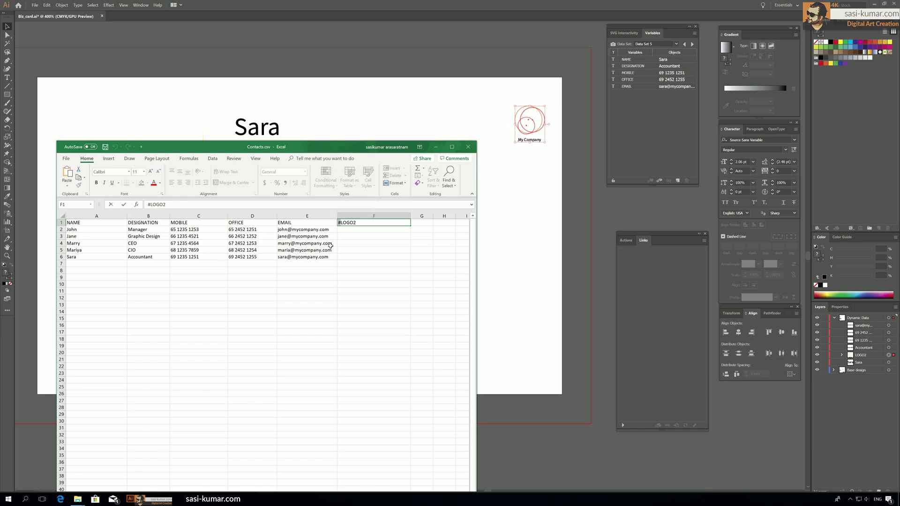
click(361, 252)
click(352, 224)
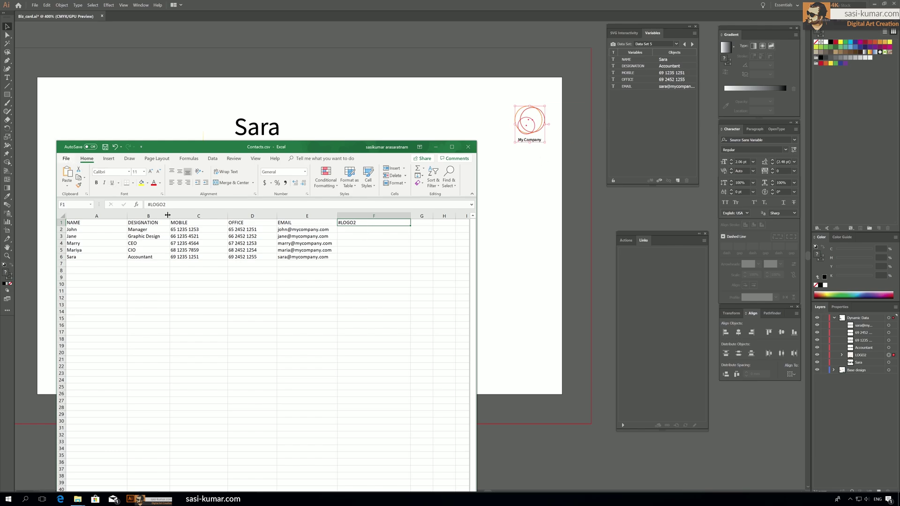
Enter TRUE in cell F2 and fill it down the #LOGO2 column through F6.
click(347, 230)
text(tr)
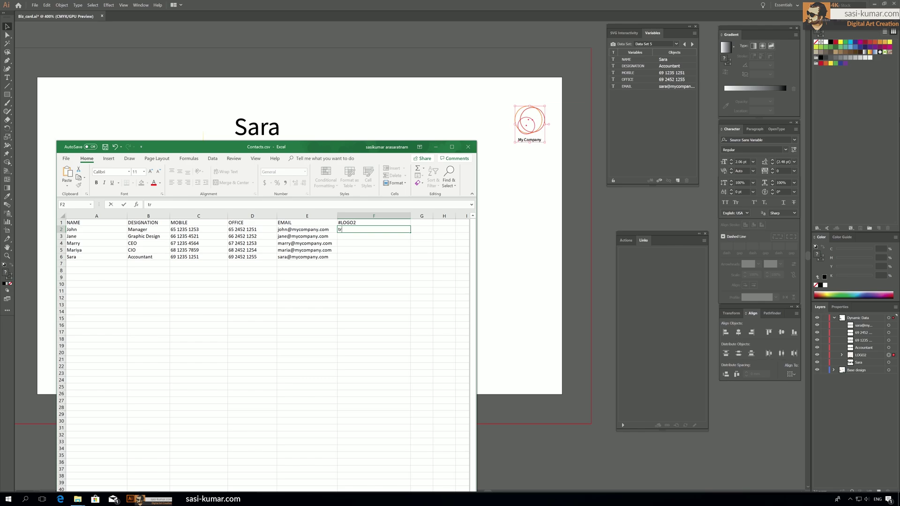
key(BackSpace)
text(True)
key(Return)
click(403, 249)
click(387, 233)
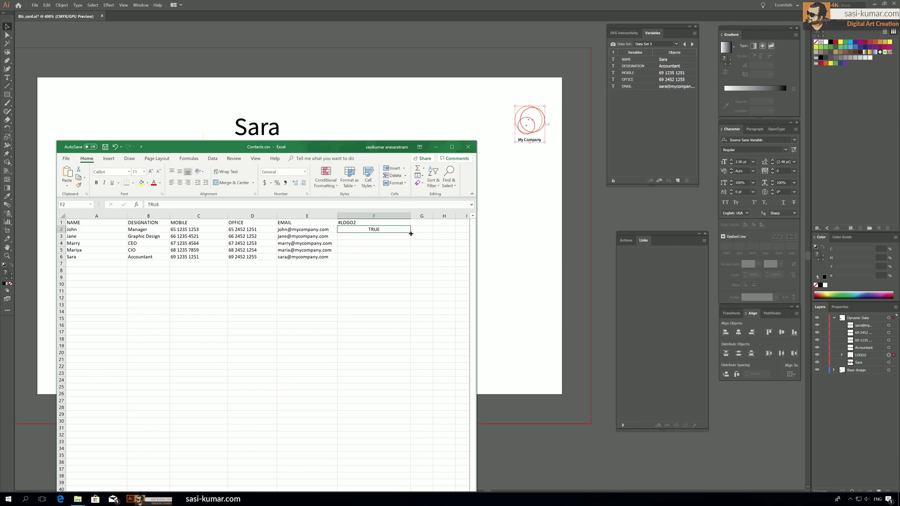
drag(411, 233, 410, 260)
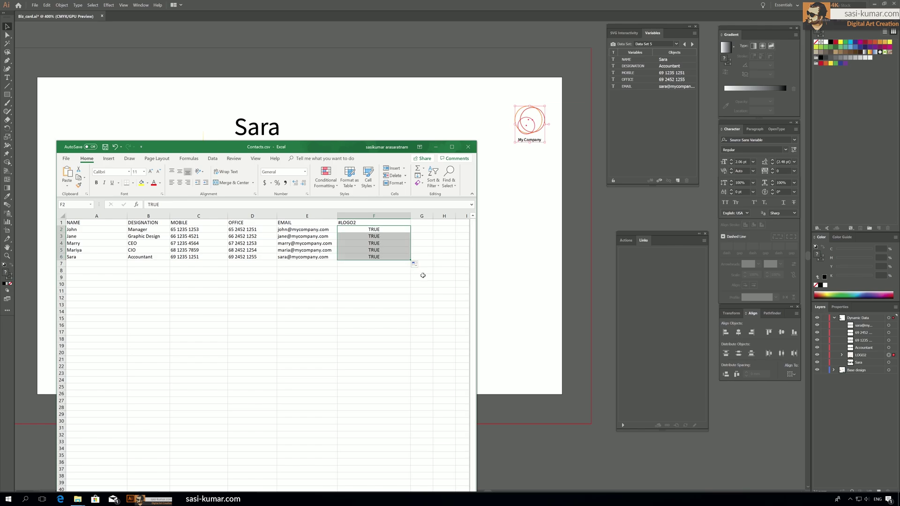
Save Contacts.csv, then switch to Illustrator and load it as the variable library, overwriting the existing variables and data sets.
click(68, 158)
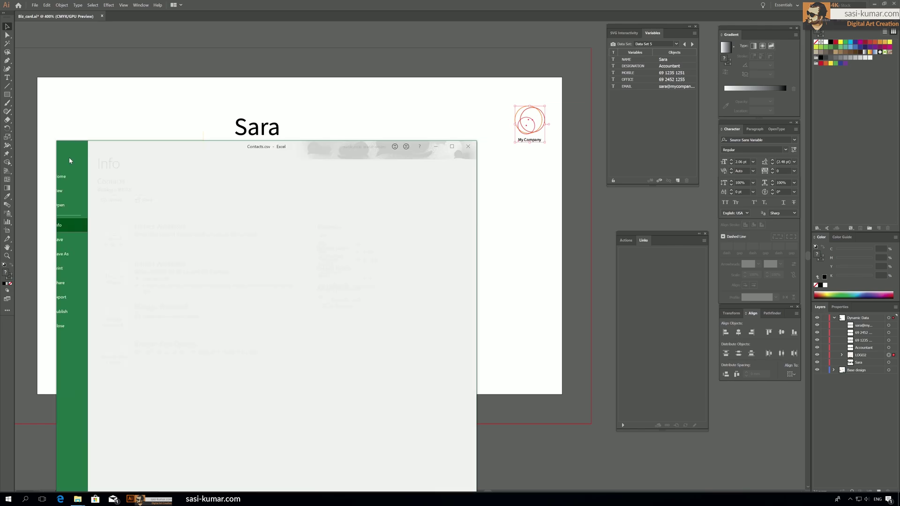
click(80, 239)
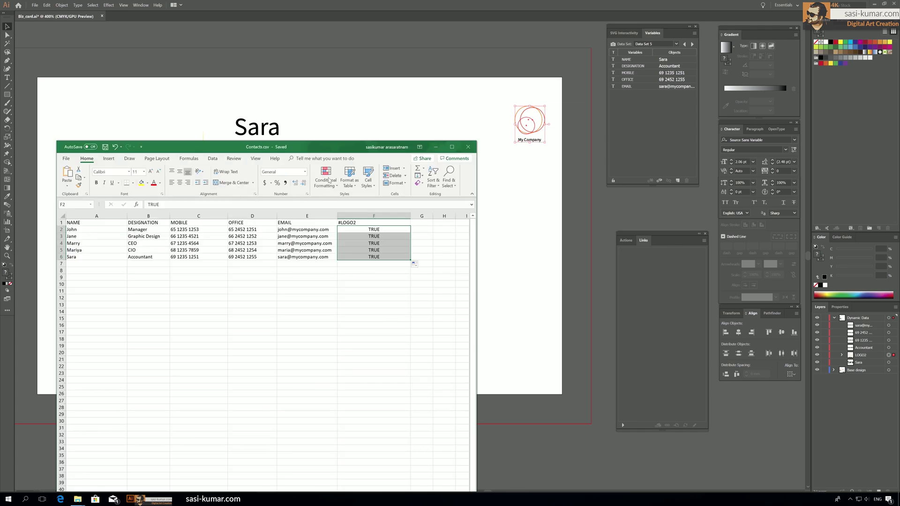
click(640, 120)
click(695, 33)
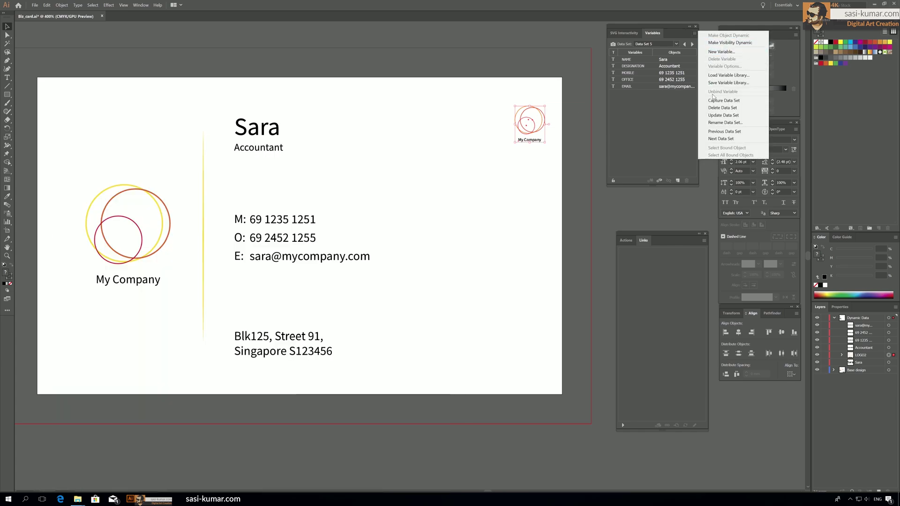
click(728, 75)
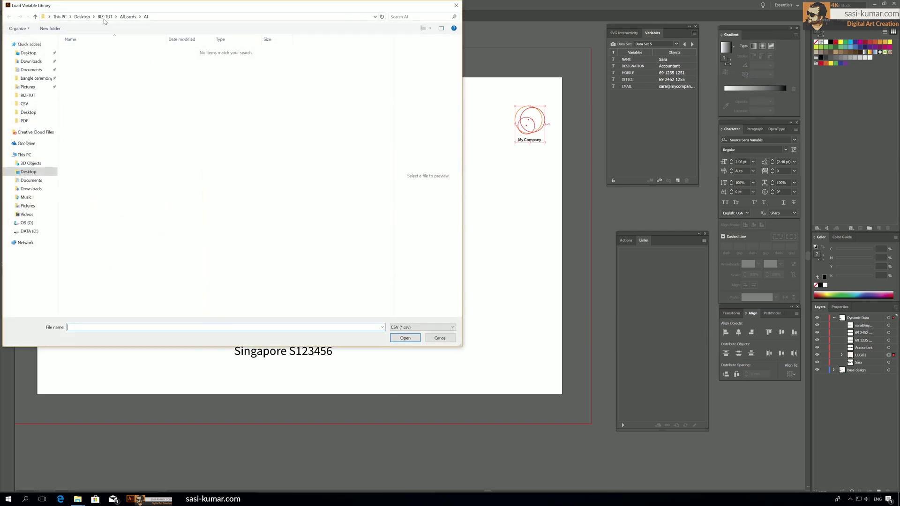
click(104, 16)
click(84, 73)
click(396, 338)
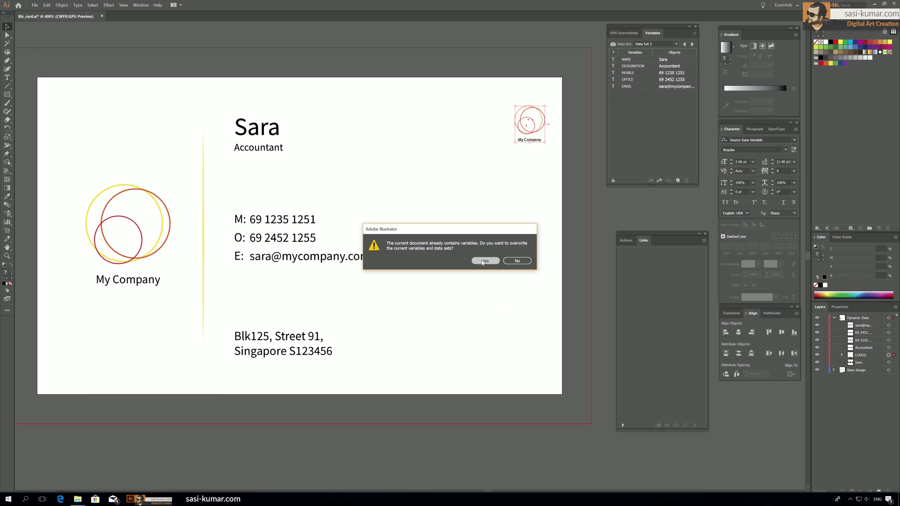
click(483, 263)
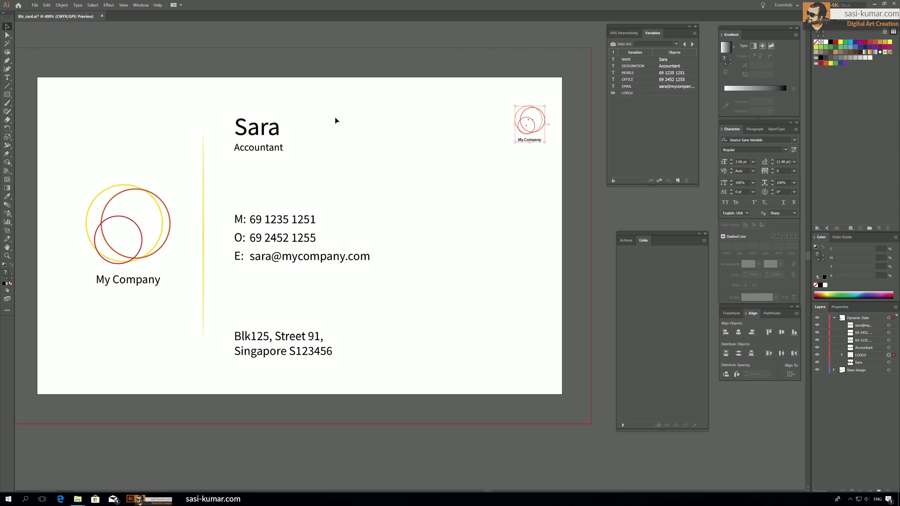
Bind the LOGO2 visibility variable to the small logo group with Make Visibility Dynamic.
click(613, 94)
click(613, 94)
click(625, 94)
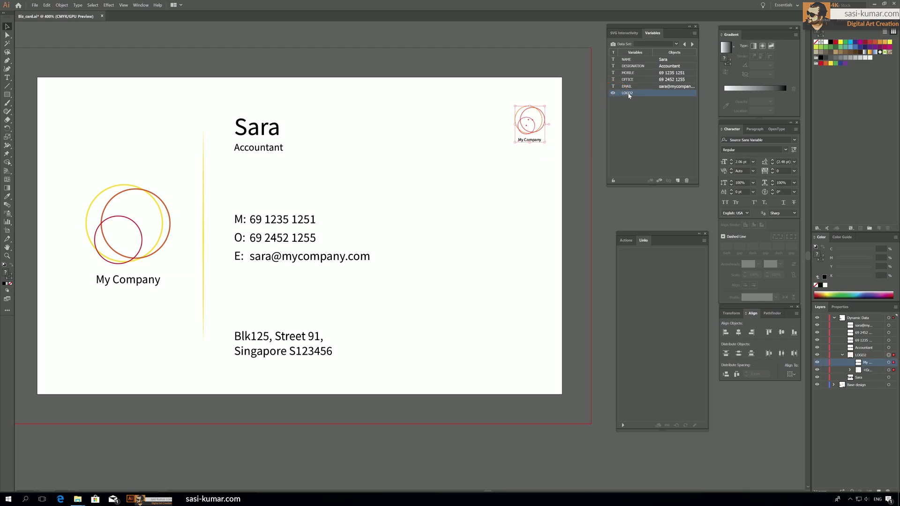
click(660, 182)
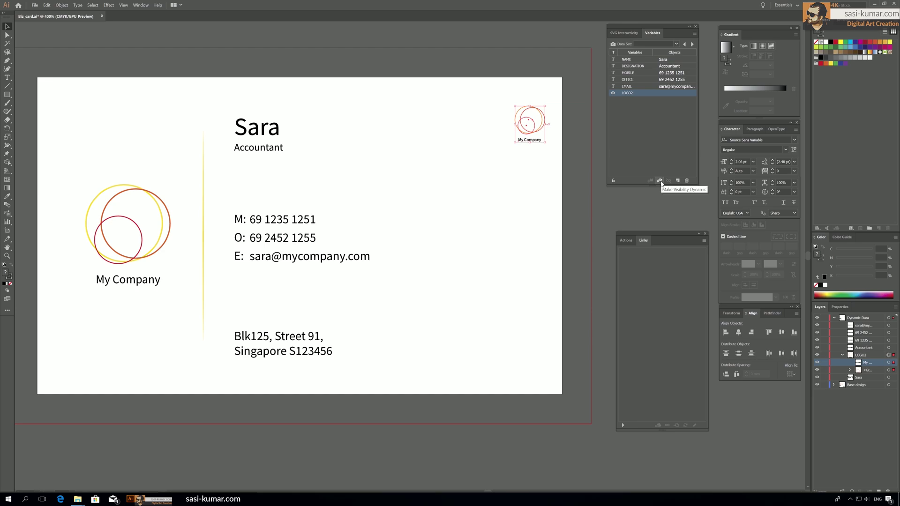
click(660, 182)
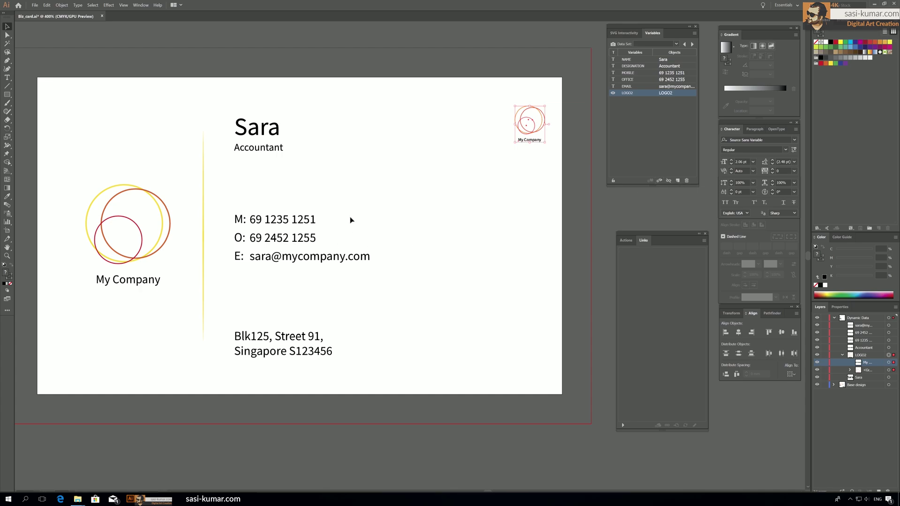
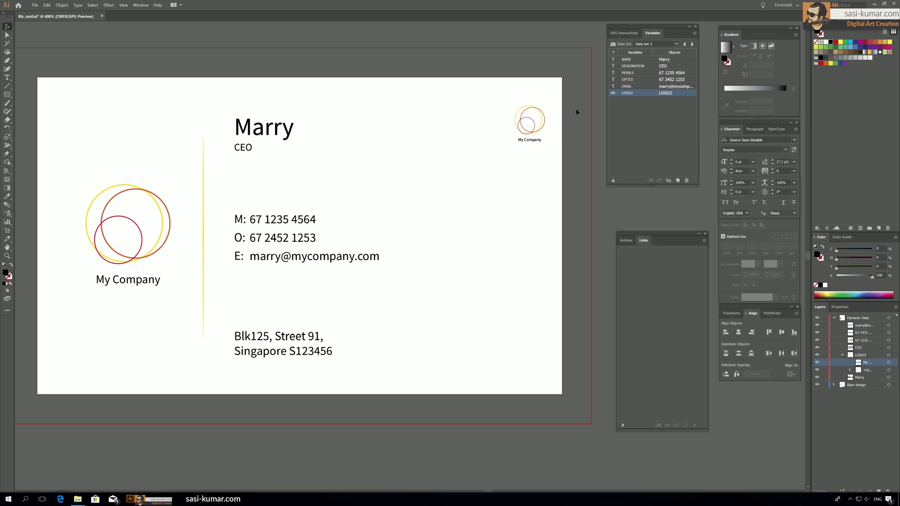
Switch back to the contacts spreadsheet in Excel and change the #LOGO2 value in cell F3 to FALSE.
click(574, 168)
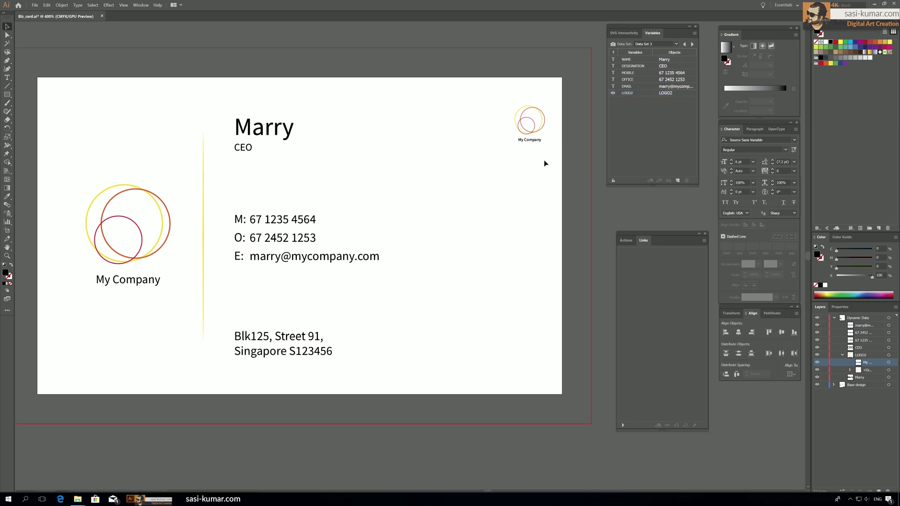
click(530, 121)
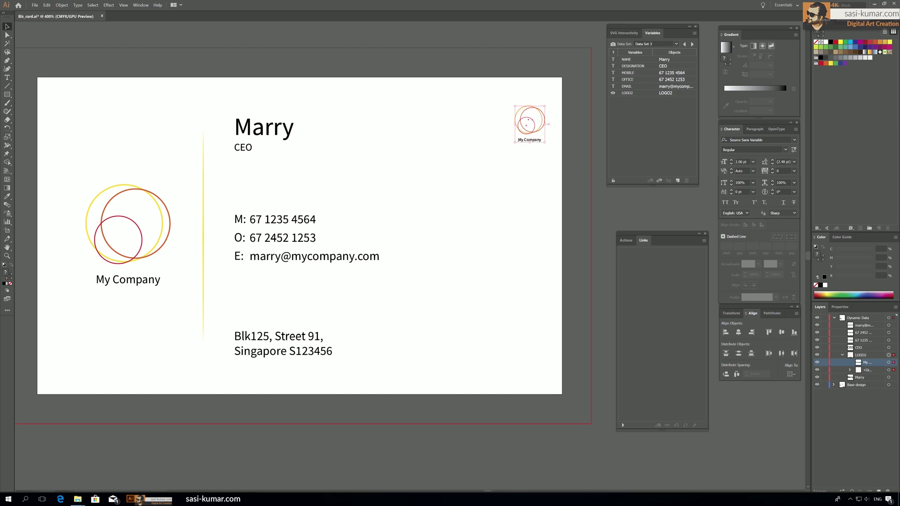
key(alt+Tab)
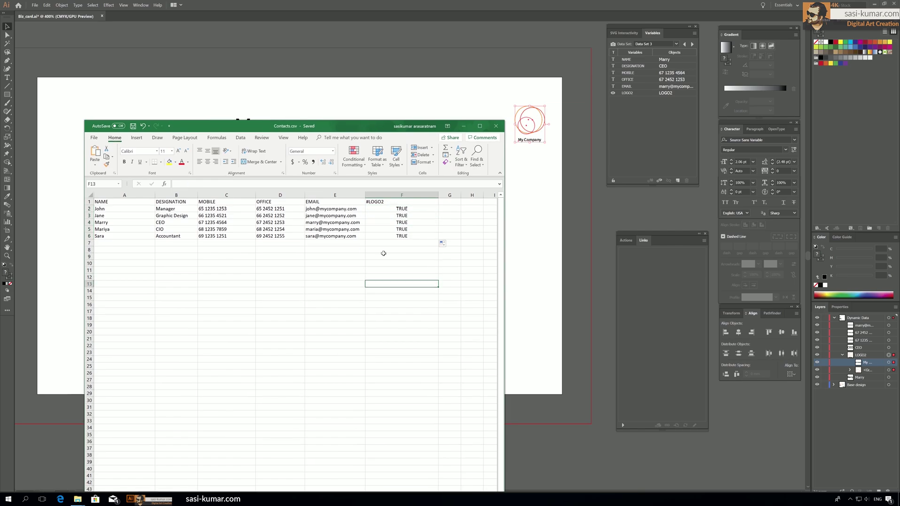
click(403, 216)
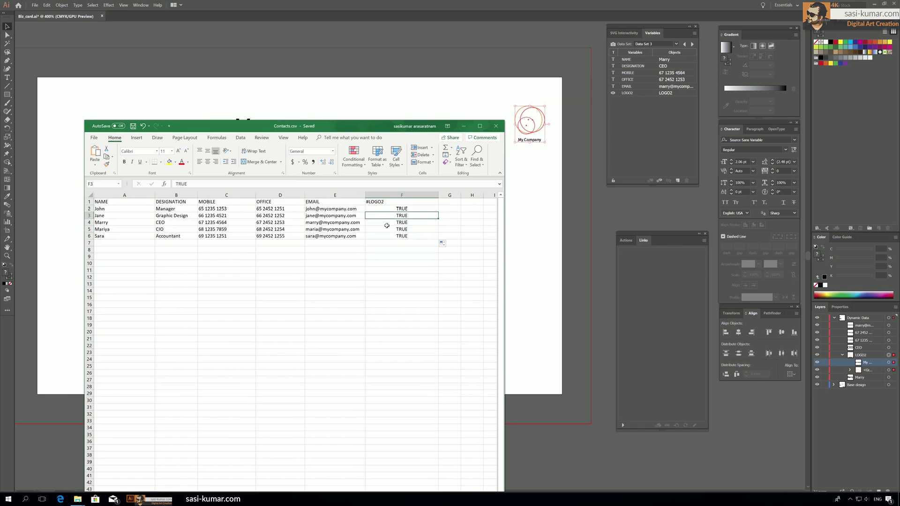
double_click(399, 217)
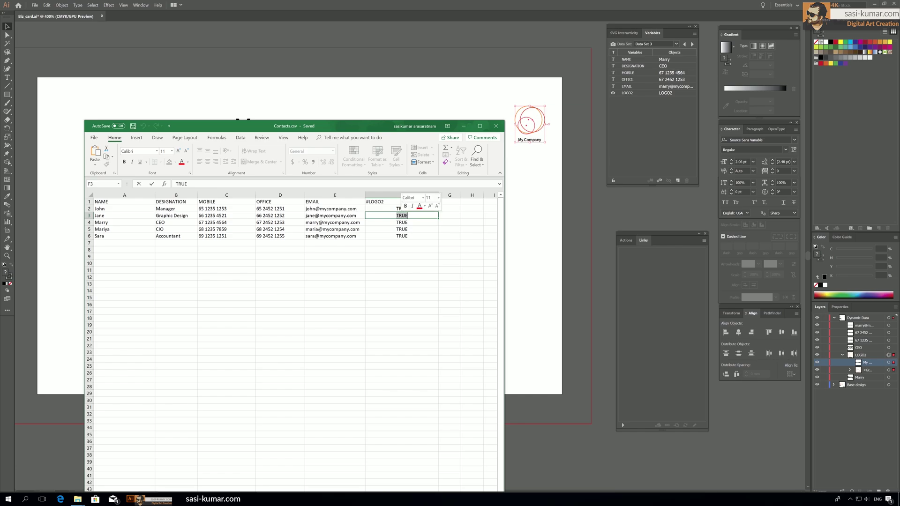
text(False)
click(441, 252)
Change the #LOGO2 value for the CIO in cell F5 to FALSE as well.
click(411, 219)
key(F2)
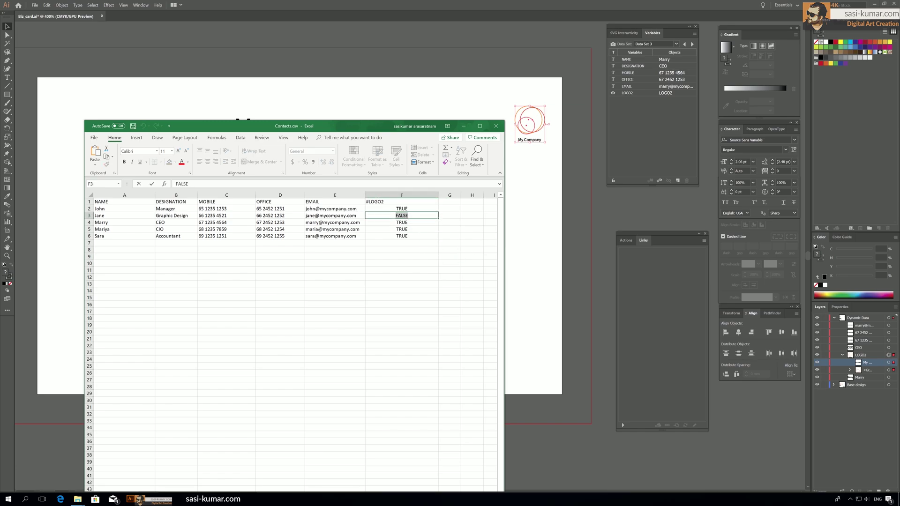
click(402, 257)
click(402, 229)
key(BackSpace)
key(BackSpace)
key(BackSpace)
key(BackSpace)
text(FALSE)
click(414, 270)
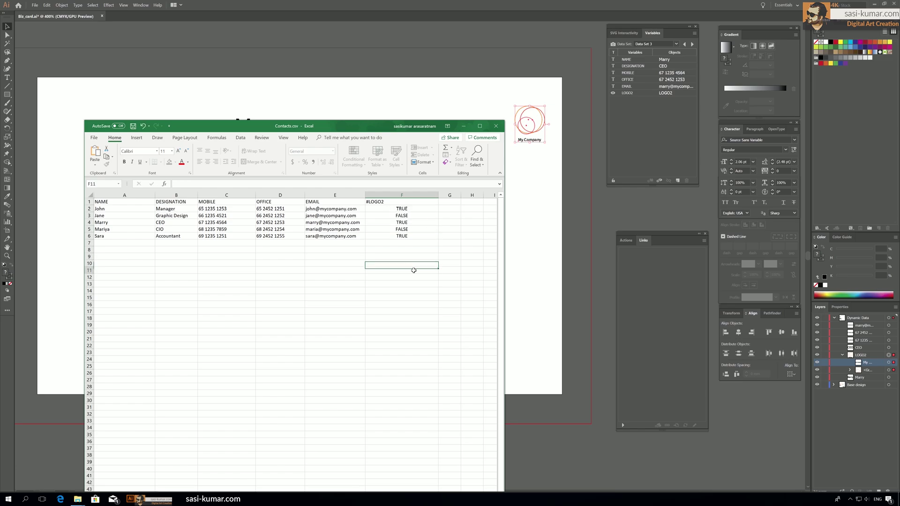
Keep the #LOGO2 value in cell F6 as TRUE and save Contacts.csv.
click(414, 236)
key(F2)
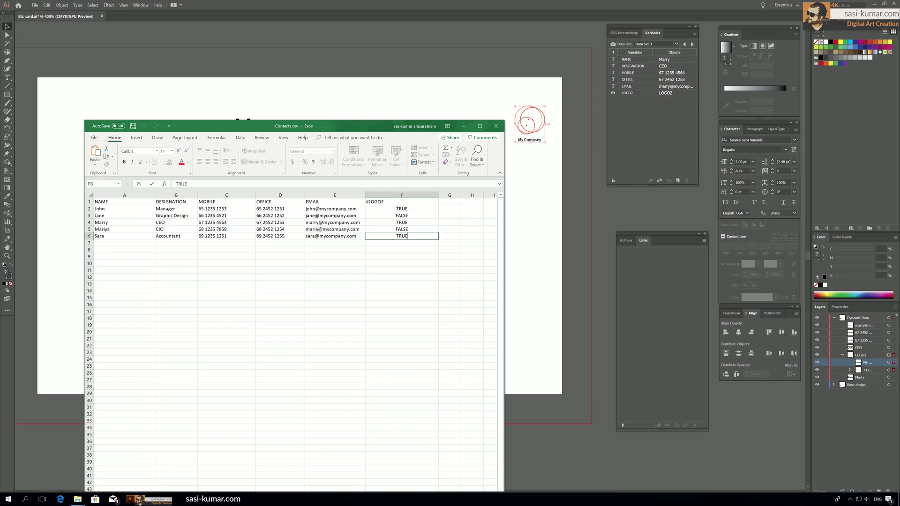
click(422, 316)
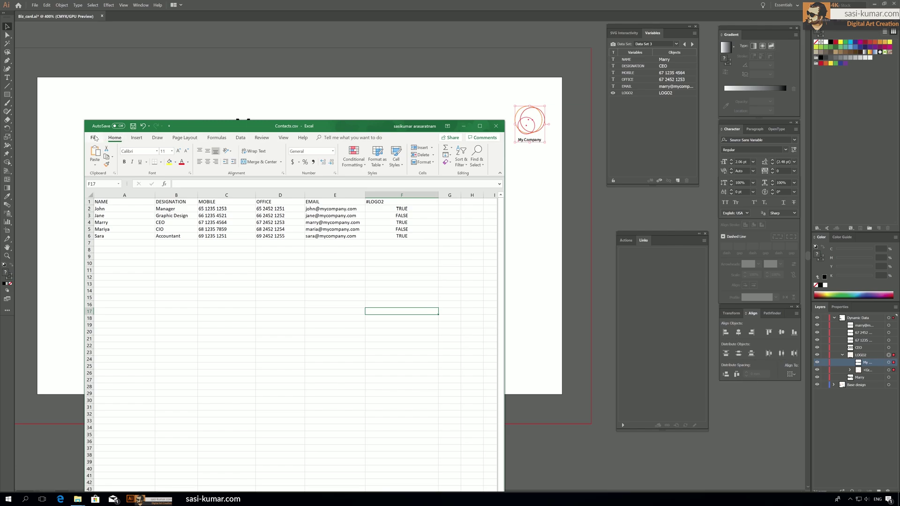
click(94, 138)
click(104, 218)
Switch to Illustrator and reload Contacts.csv as the variable library, overwriting the current variables and data sets.
click(555, 62)
click(695, 33)
click(705, 75)
click(84, 73)
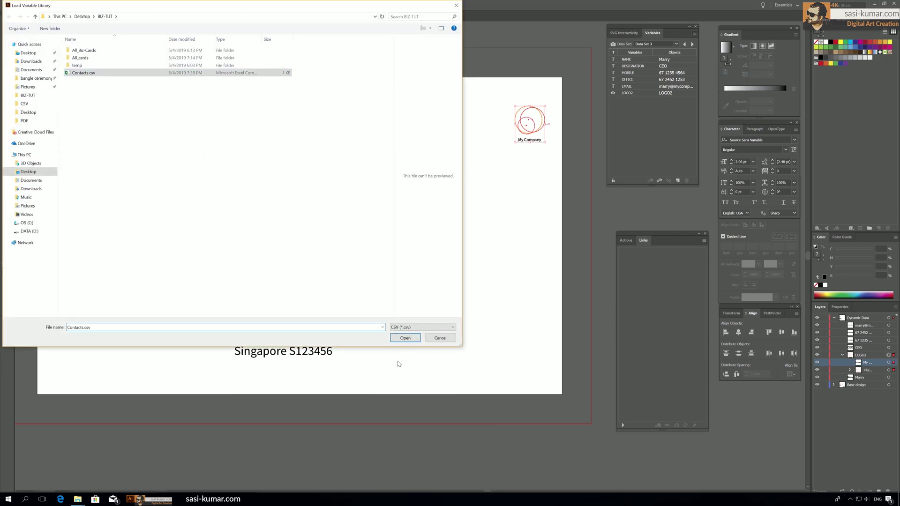
click(405, 338)
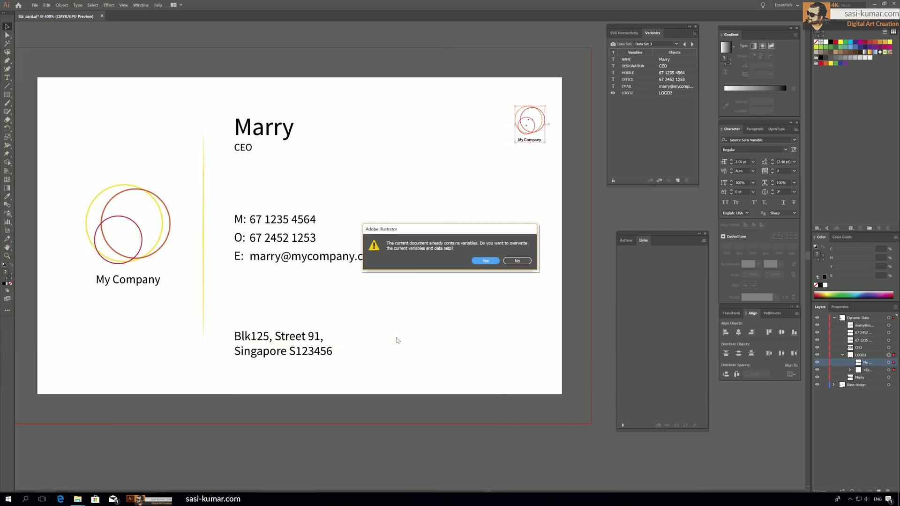
click(486, 261)
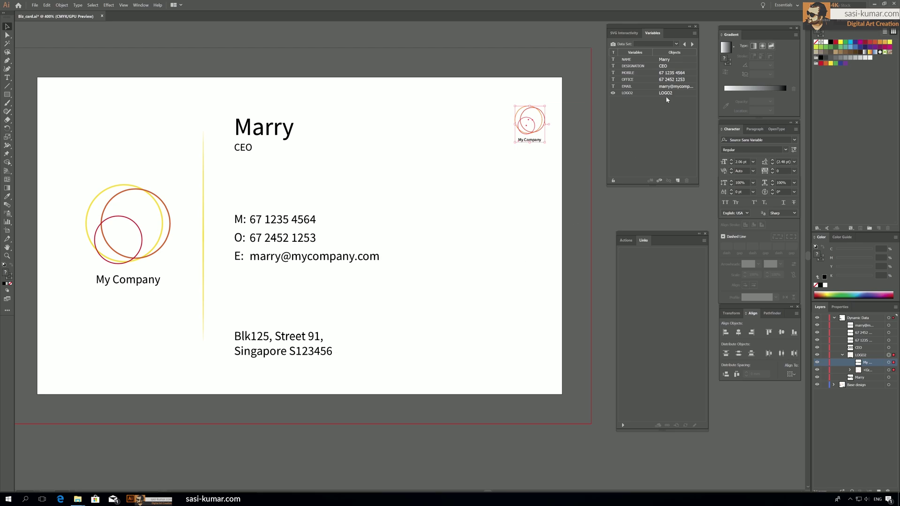
Step through the data sets repeatedly to check the small logo's visibility on each contact's card.
click(684, 44)
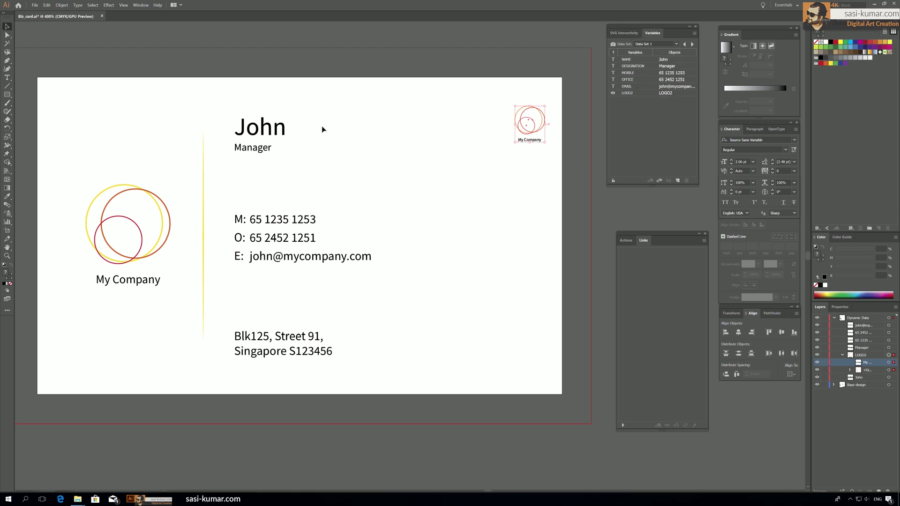
click(691, 44)
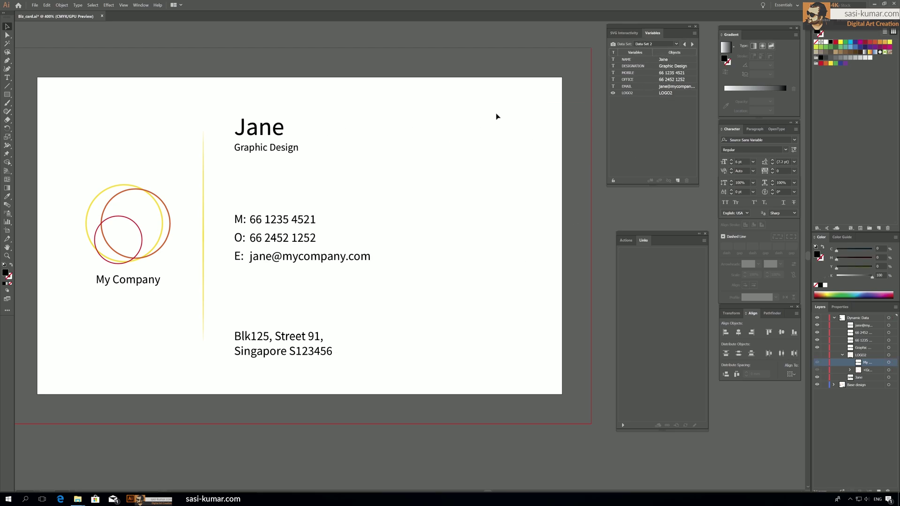
click(693, 44)
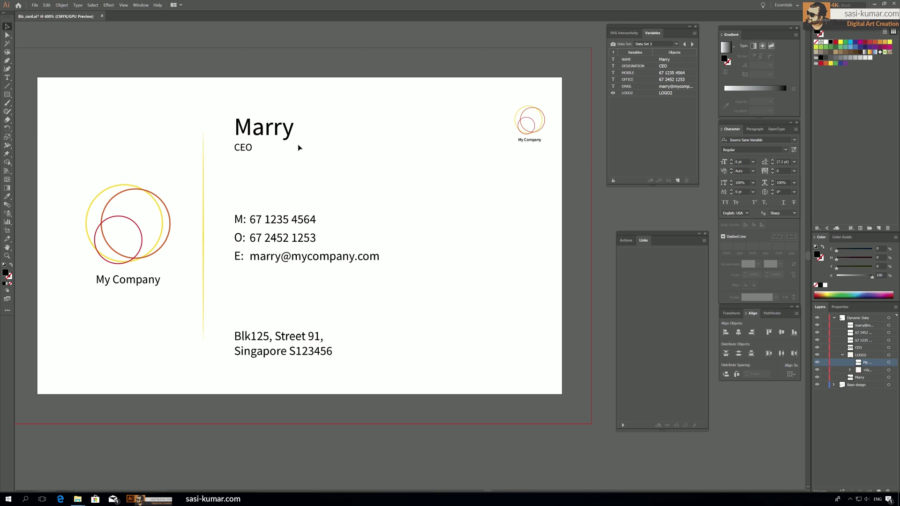
click(692, 44)
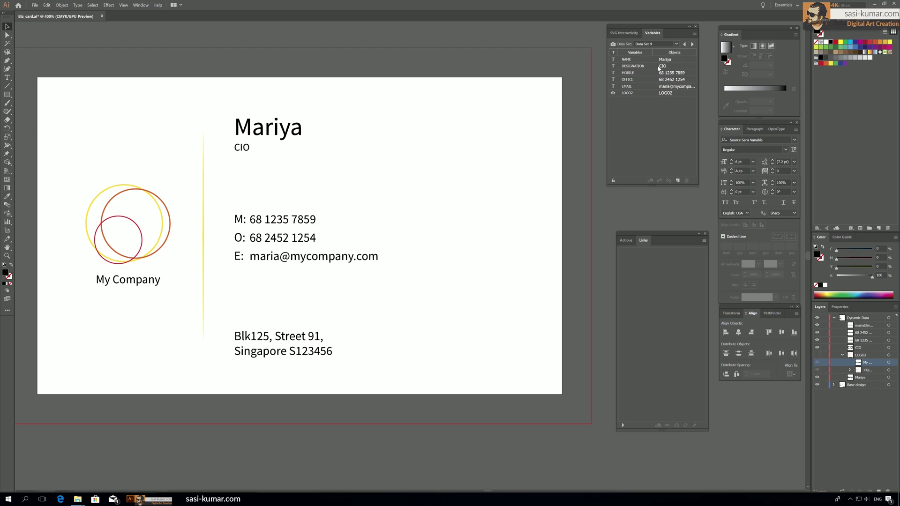
click(684, 44)
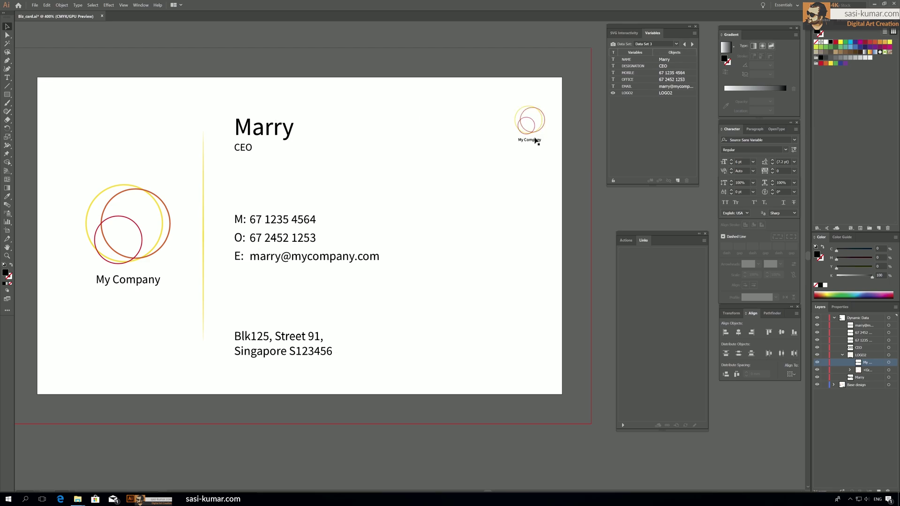
click(692, 45)
click(692, 44)
click(692, 45)
click(692, 45)
click(693, 44)
click(693, 44)
click(693, 45)
click(692, 44)
click(692, 45)
click(692, 45)
click(692, 45)
click(692, 45)
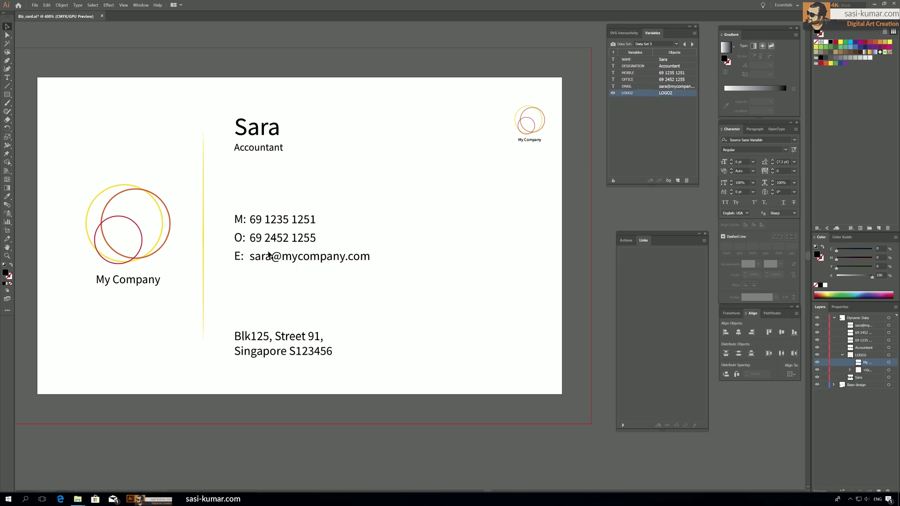
Select the office phone number and its "O:" label and bind both to the LOGO2 visibility variable.
click(285, 218)
click(267, 243)
click(270, 224)
click(269, 242)
shift+click(241, 239)
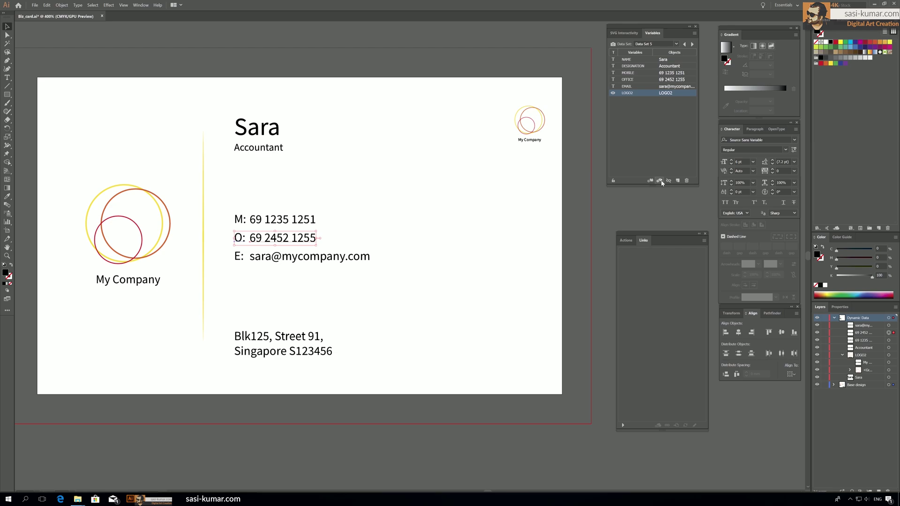
click(660, 181)
Cycle through the data sets to check the visibility of the office phone line together with the small logo.
click(693, 44)
click(693, 44)
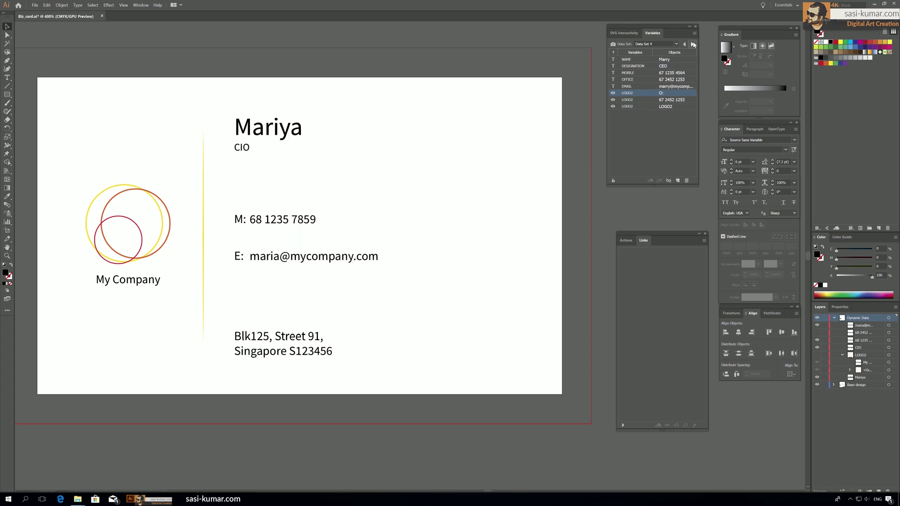
click(693, 44)
click(693, 44)
click(693, 44)
click(693, 44)
click(694, 44)
click(693, 44)
click(693, 44)
click(693, 44)
click(693, 44)
click(693, 44)
click(693, 44)
click(693, 44)
click(693, 44)
Switch to Excel to review the #LOGO2 column in Contacts.csv, then return to Illustrator and inspect the office phone line.
key(alt+Tab)
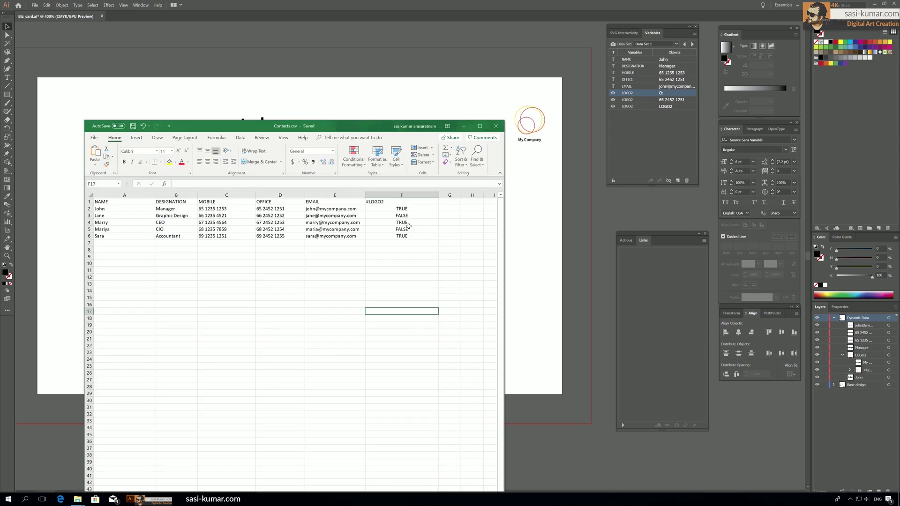
click(464, 125)
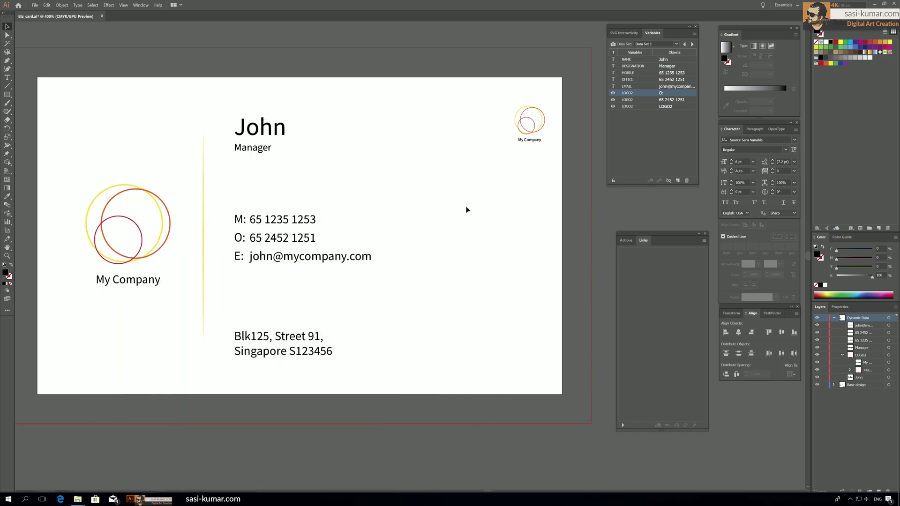
click(300, 242)
click(472, 247)
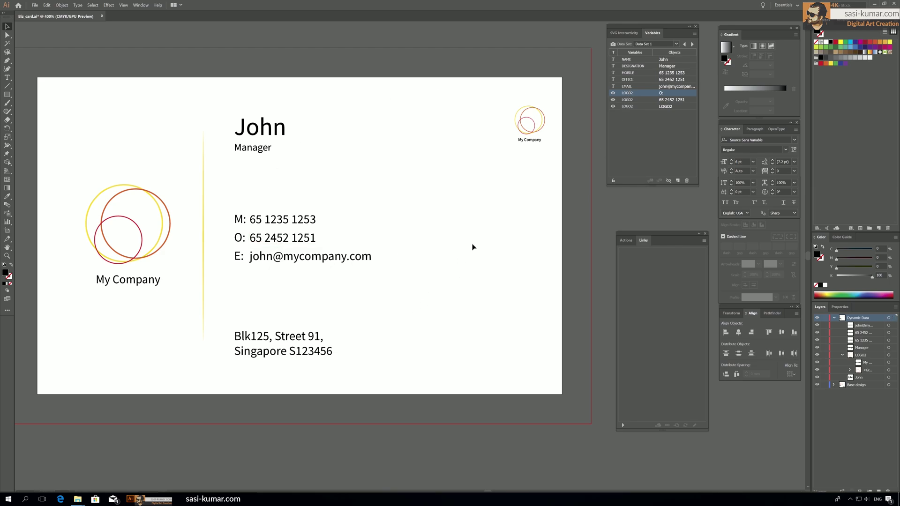